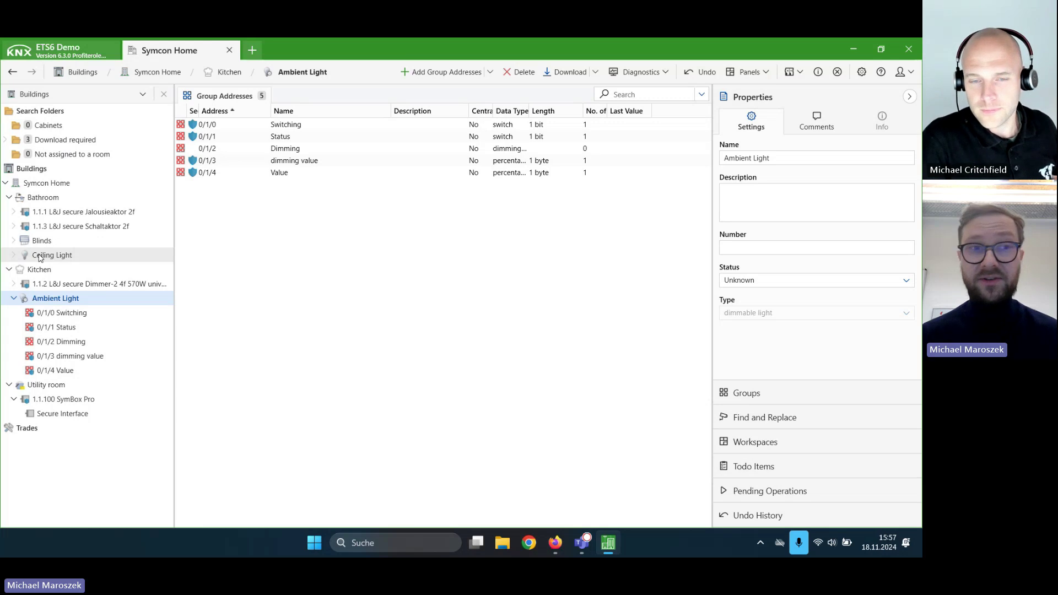
click(40, 258)
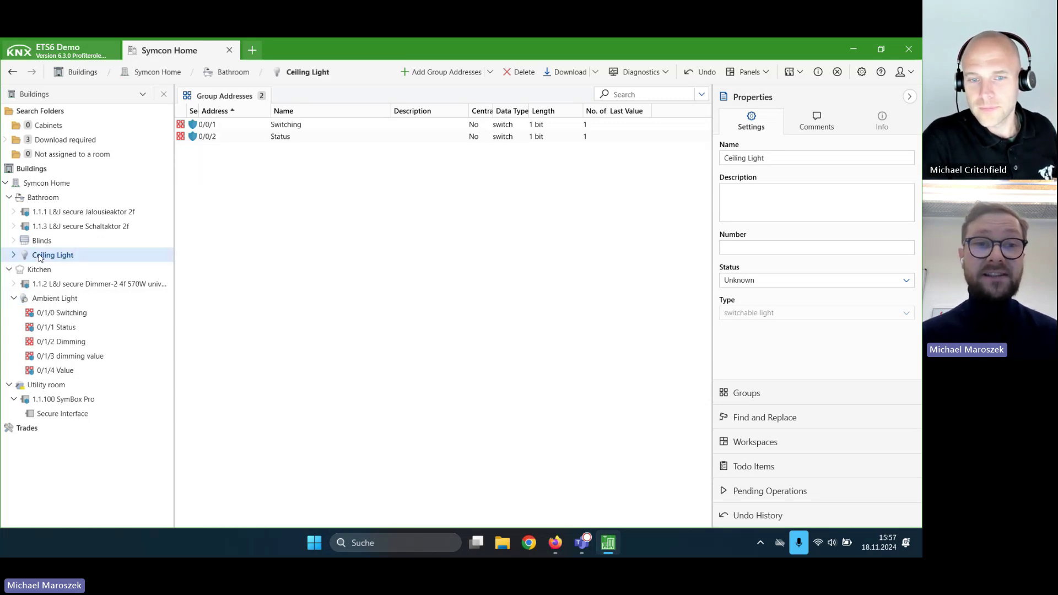
click(41, 241)
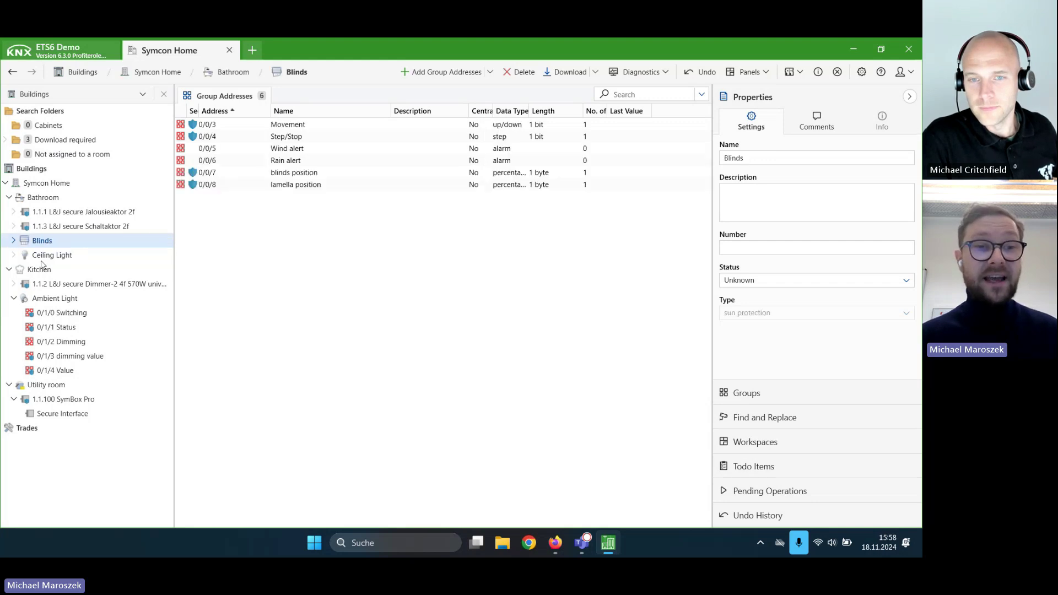
click(49, 300)
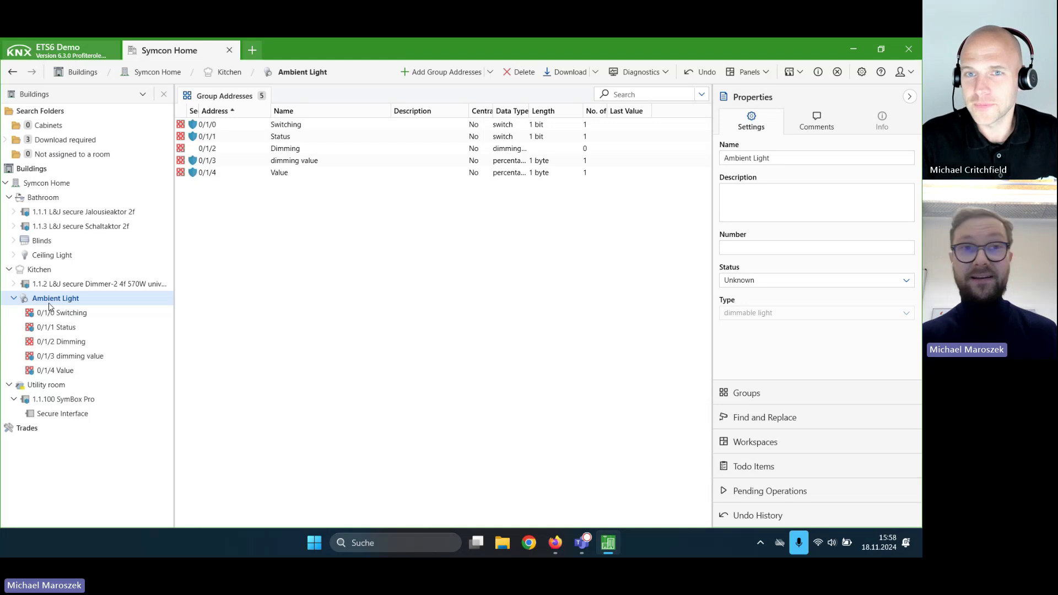
Export the password-protected Symcon Home project as Semantic Export, overwriting Symcon Home.ttl in Dokumente.
click(72, 55)
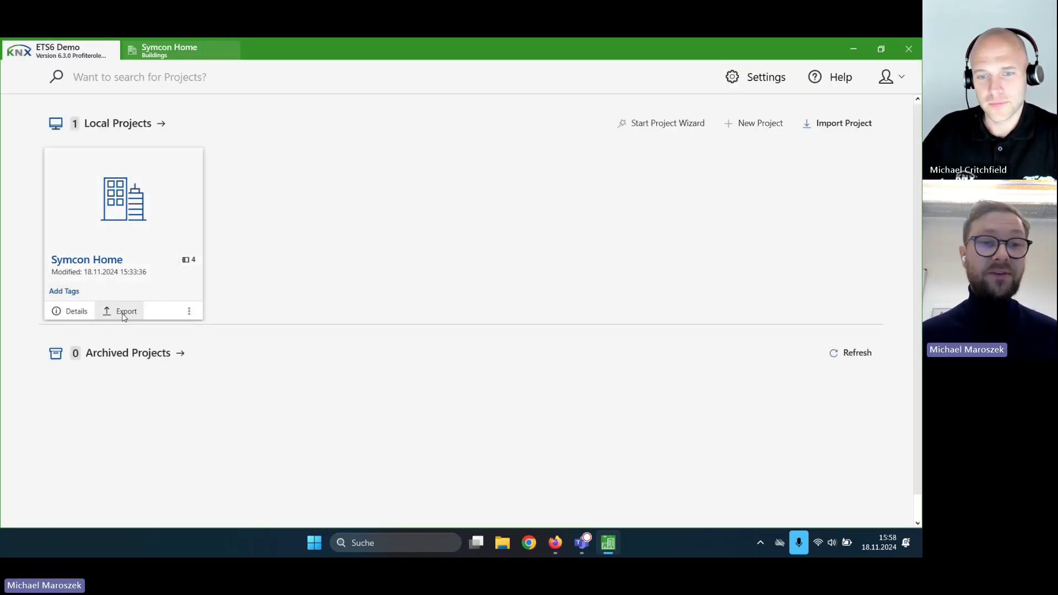
click(123, 312)
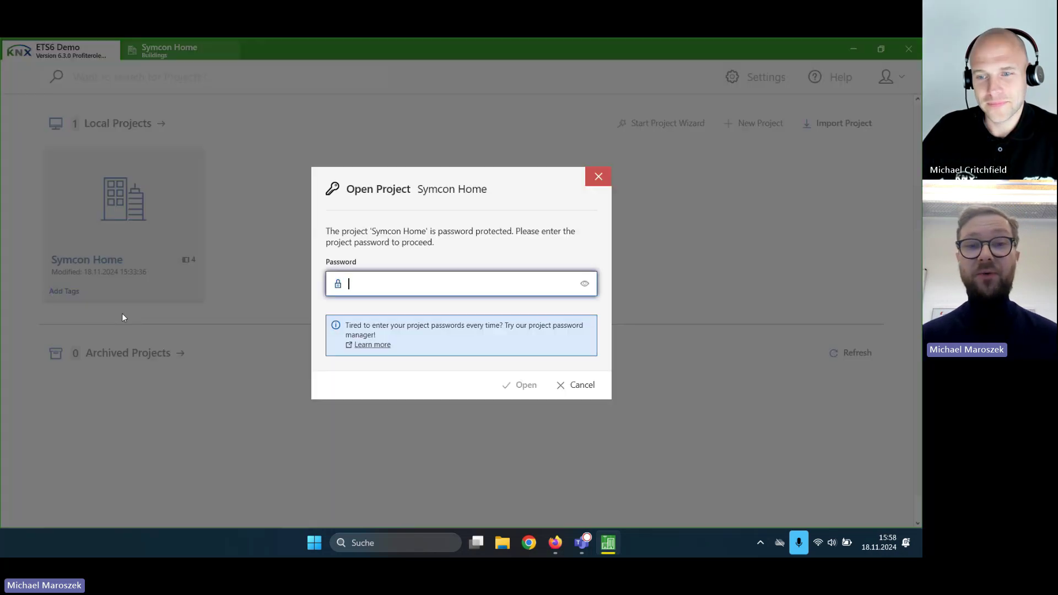
text(****)
key(Return)
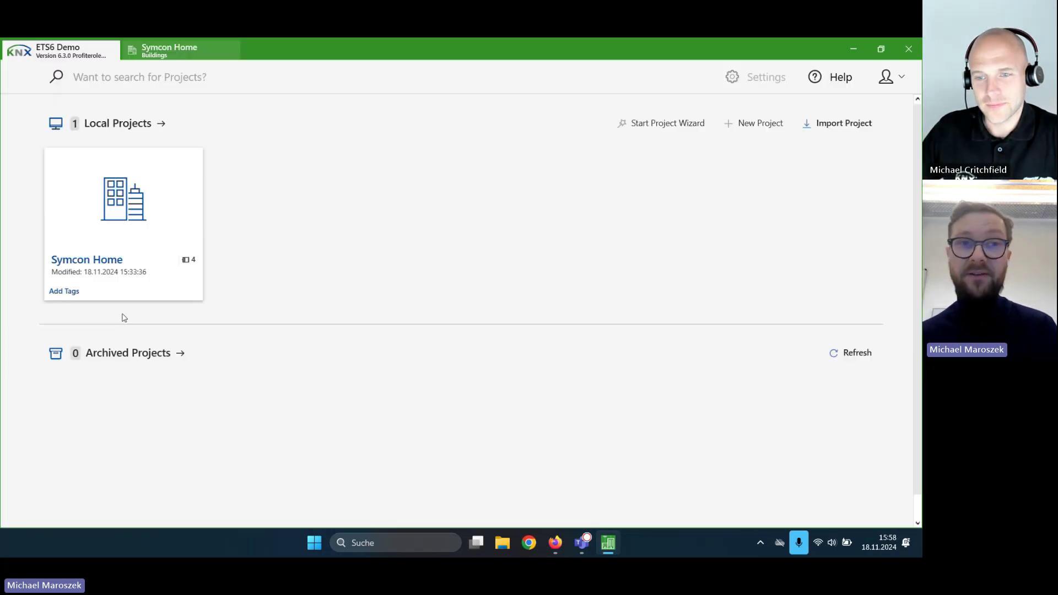
click(144, 254)
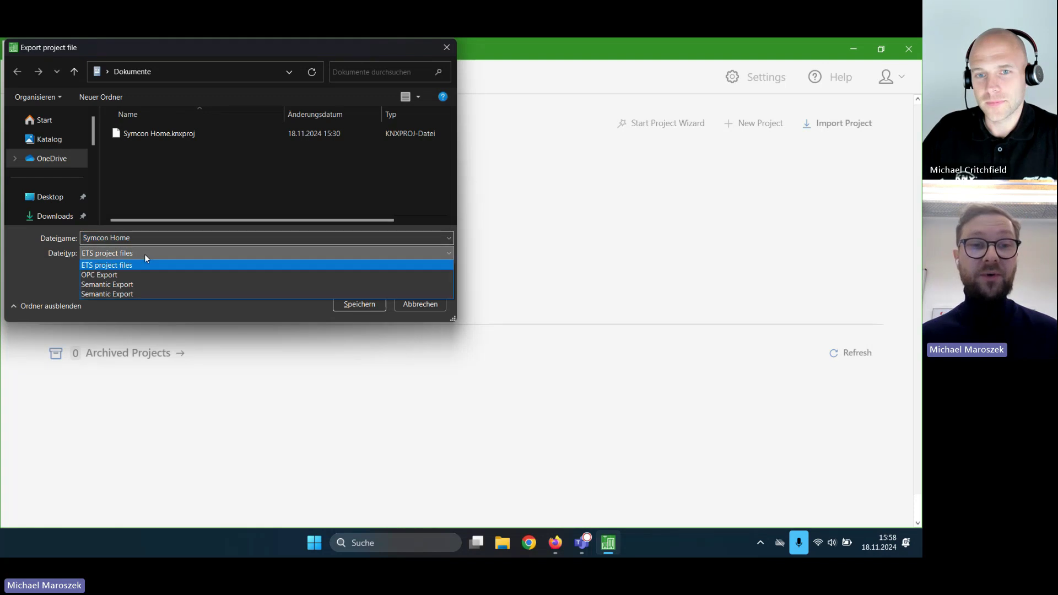
click(148, 285)
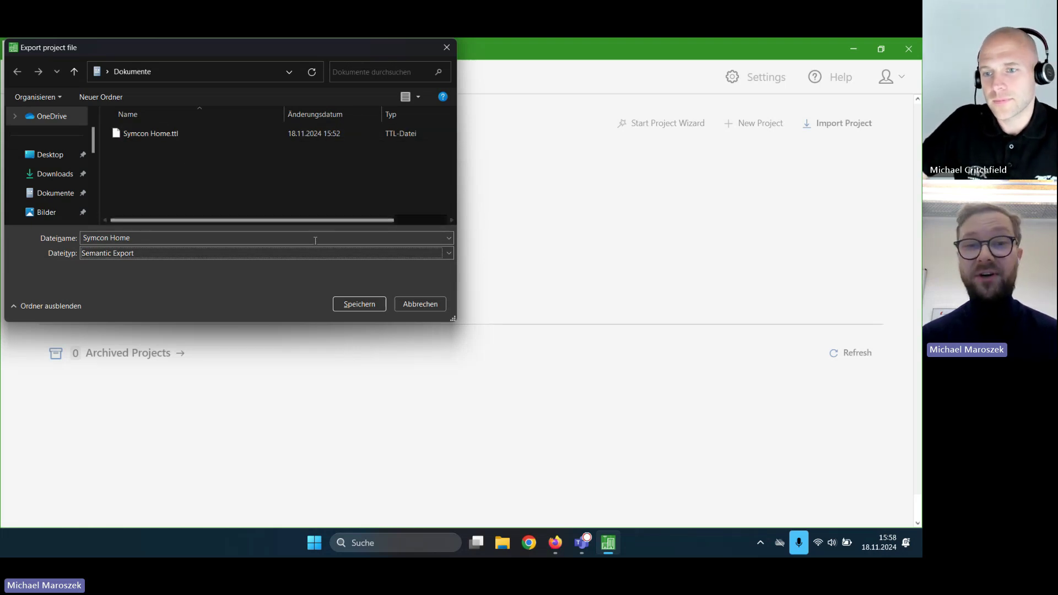
click(356, 303)
click(481, 338)
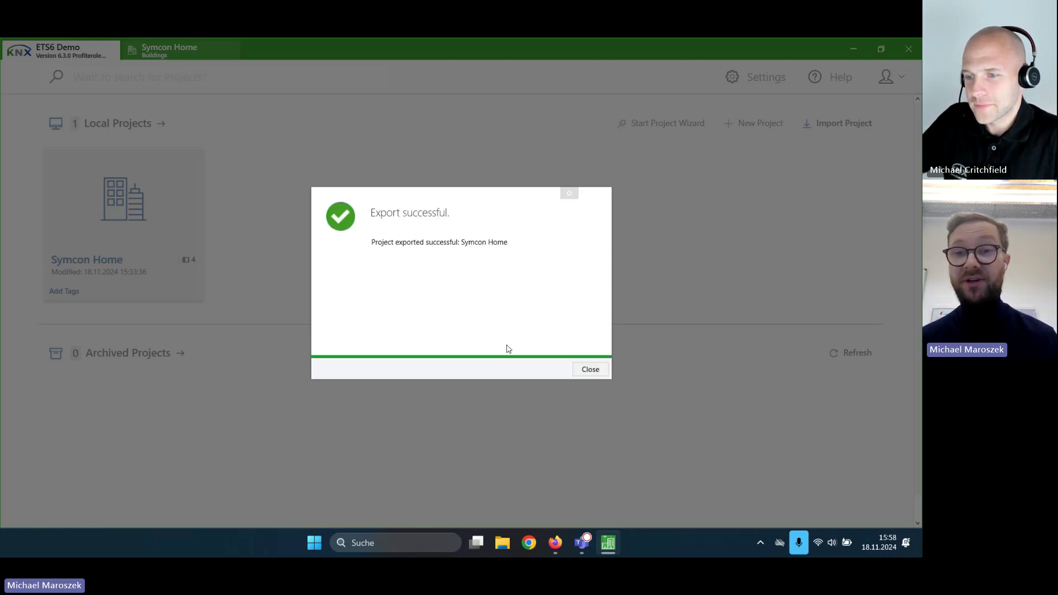
click(585, 370)
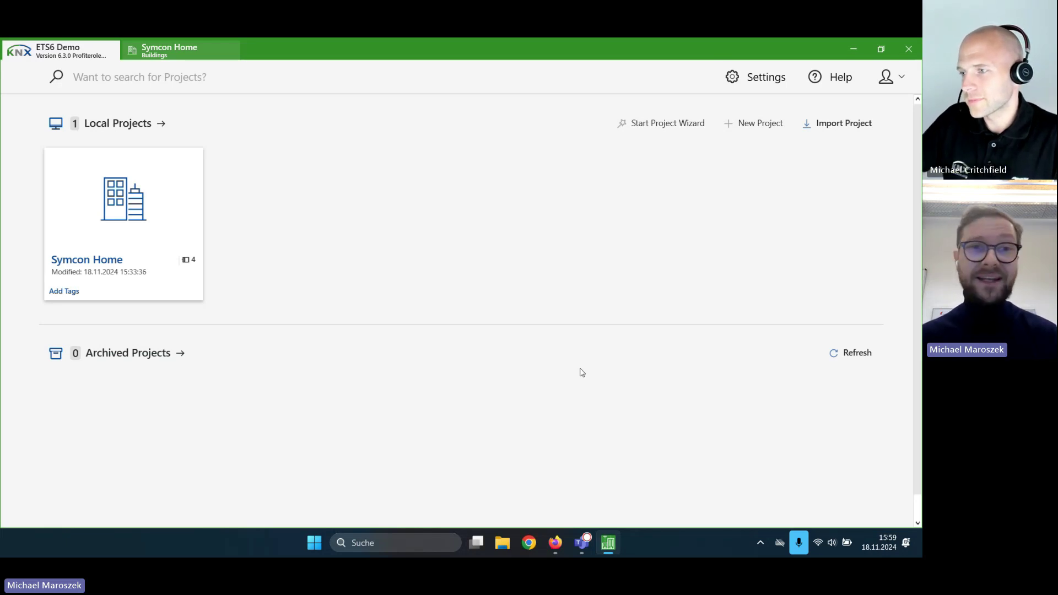
Upload Symcon Home.ttl into the KNX Configurator and apply the change.
click(557, 544)
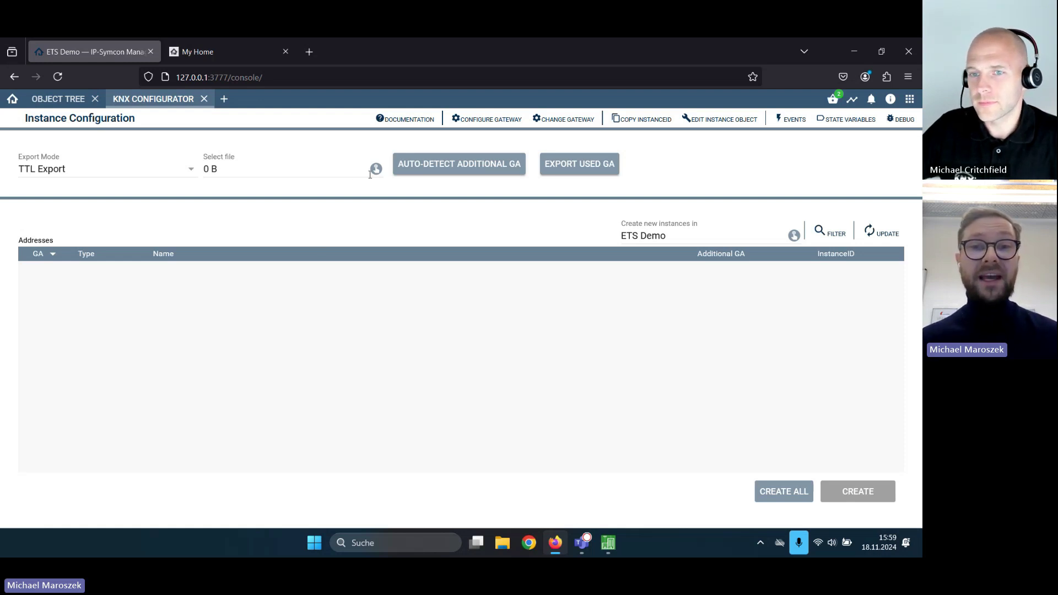
click(375, 169)
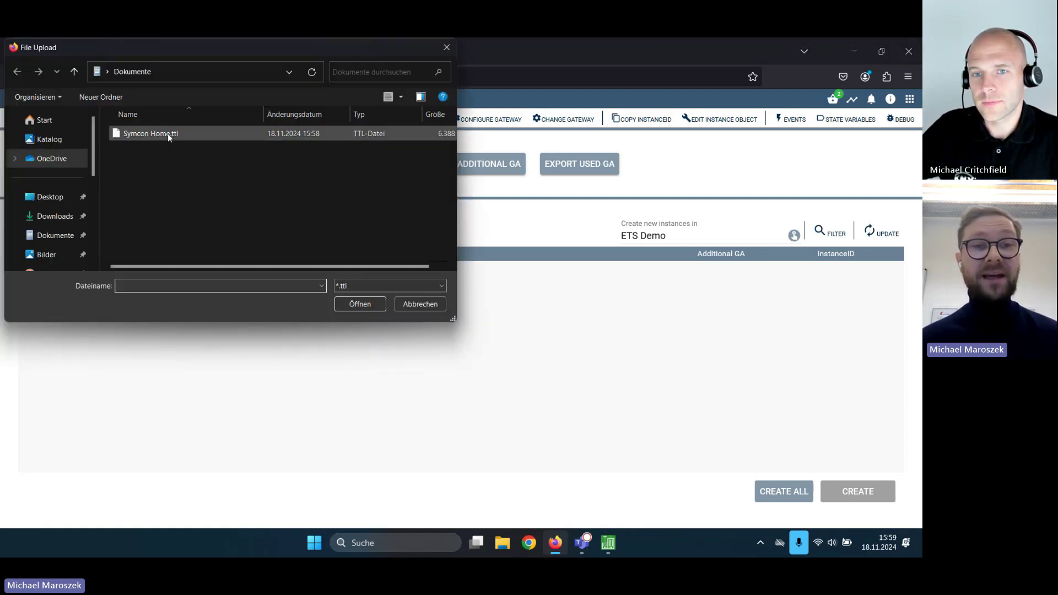
double_click(171, 134)
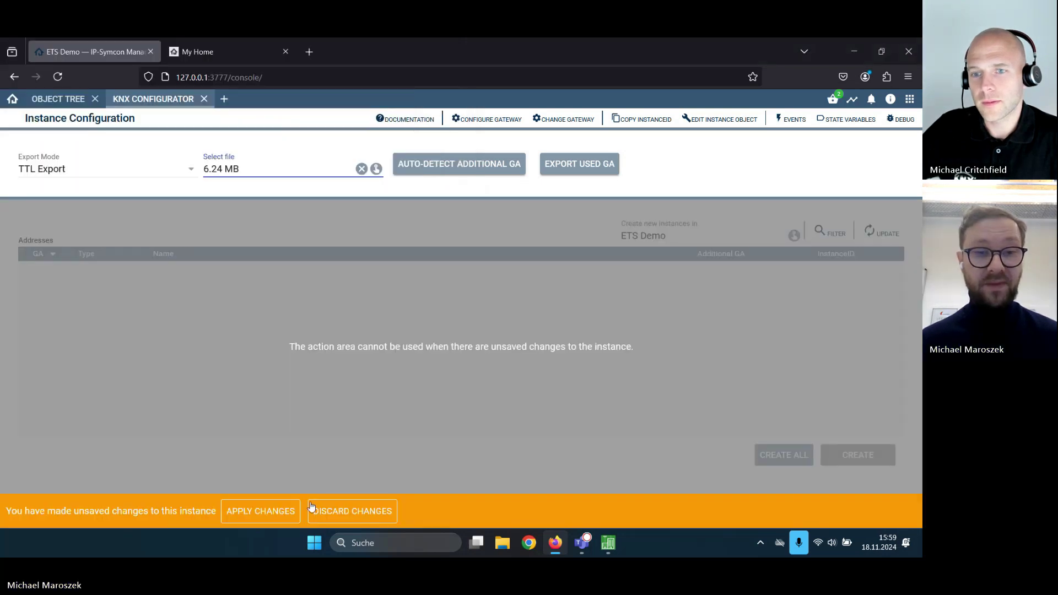
click(280, 511)
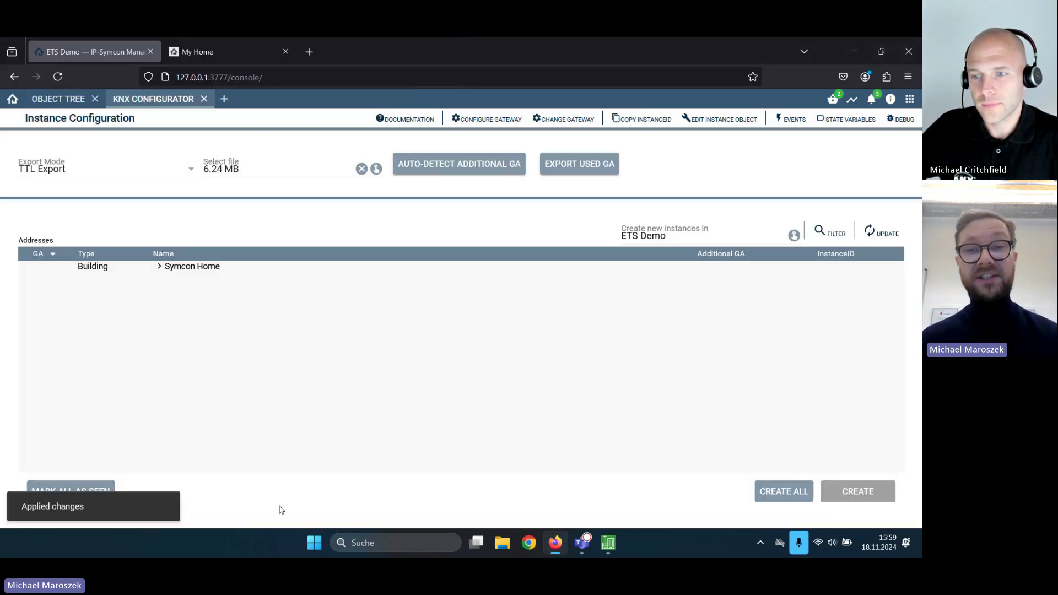
Expand Symcon Home and create instances for Ambient Light, Ceiling Light and Blinds.
click(189, 266)
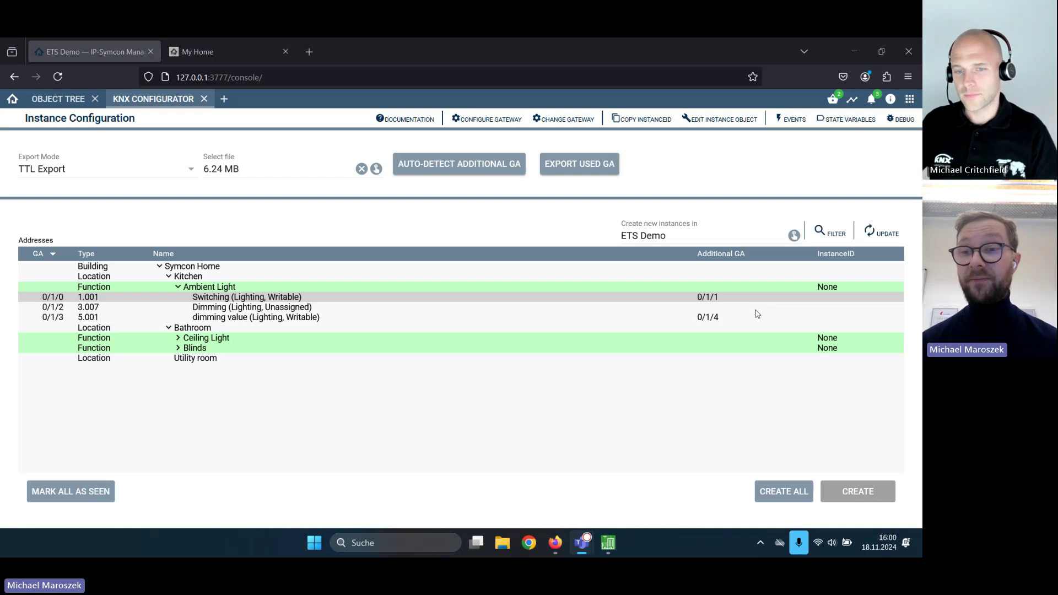
click(782, 494)
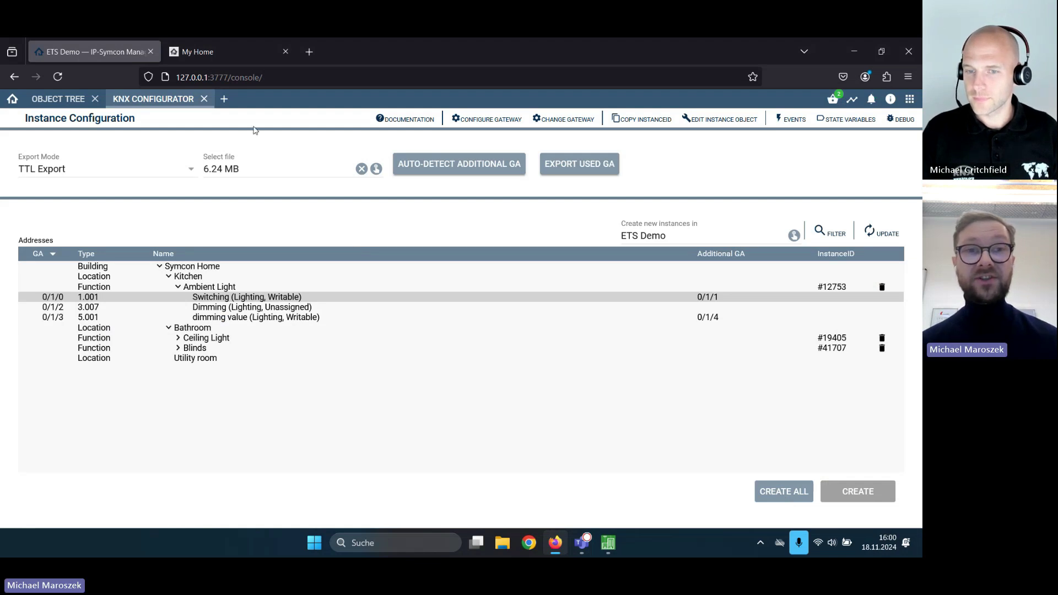
In the My Home visualization, view the Bathroom room, then open Kitchen showing Ambient Light at 0 %.
click(203, 59)
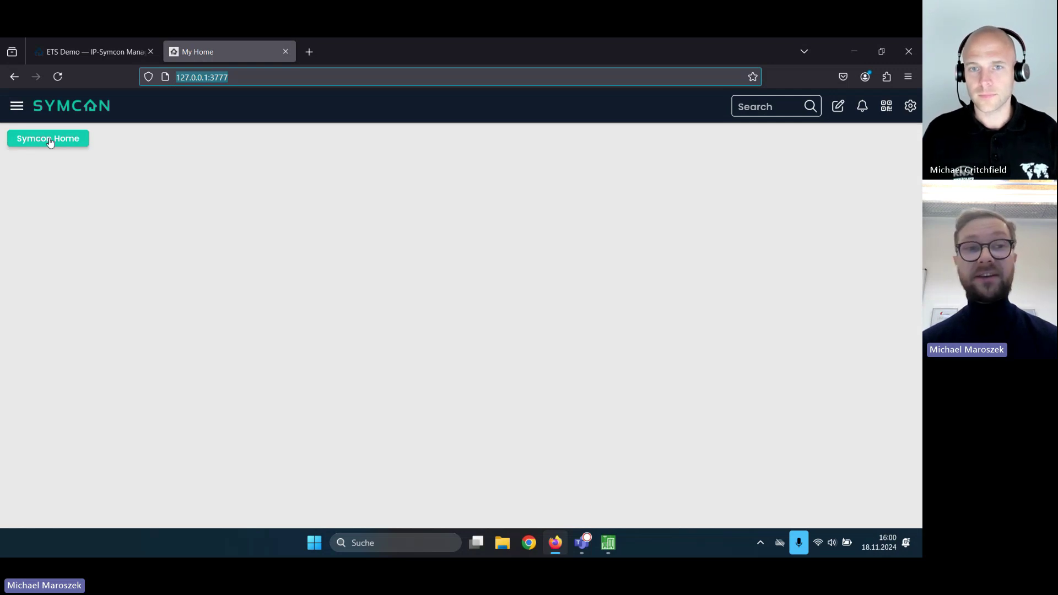
click(50, 142)
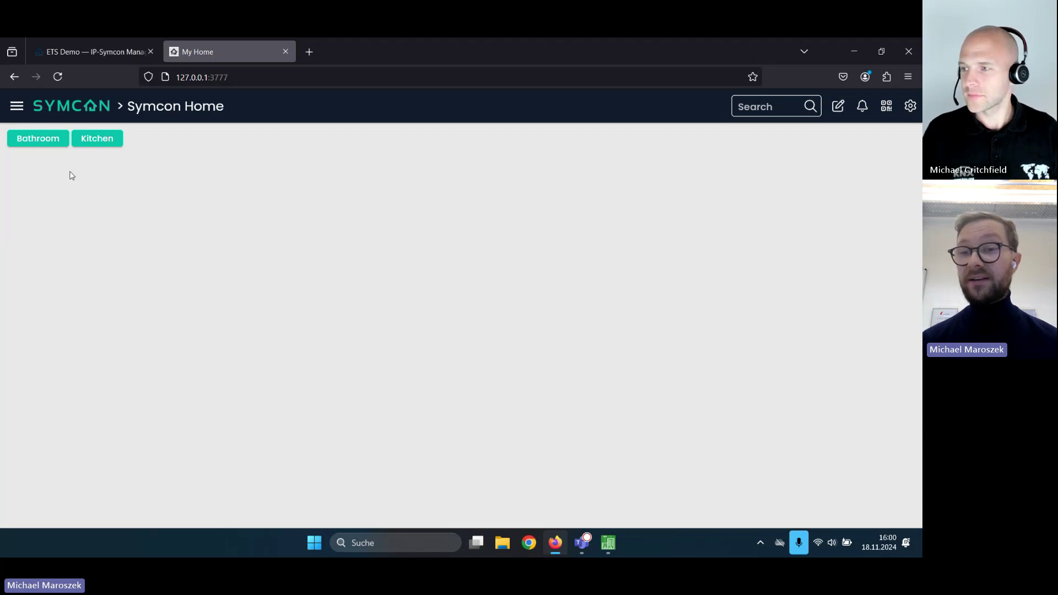
click(33, 139)
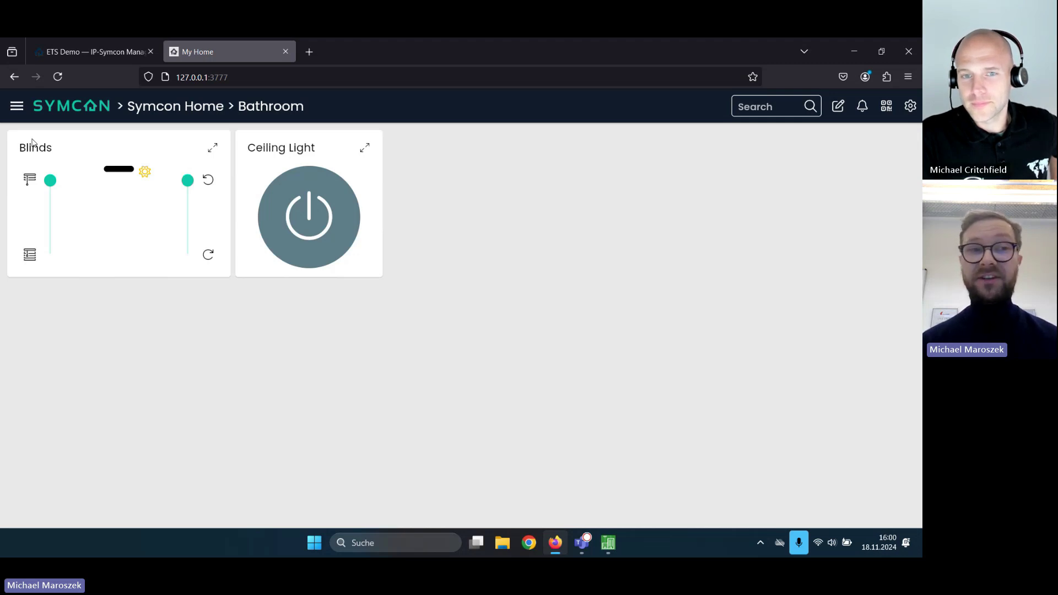
click(164, 111)
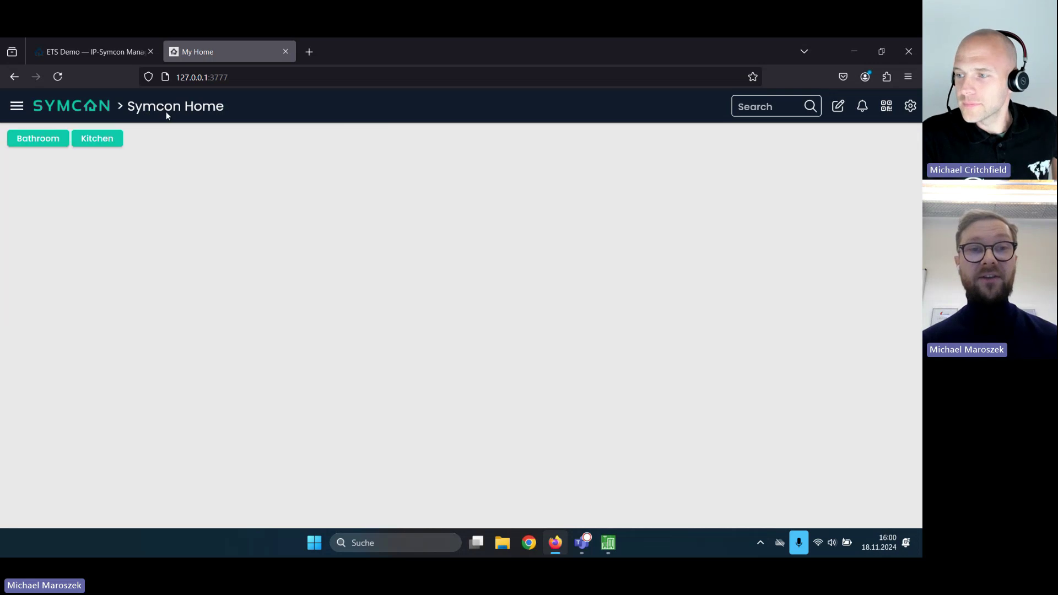
click(114, 142)
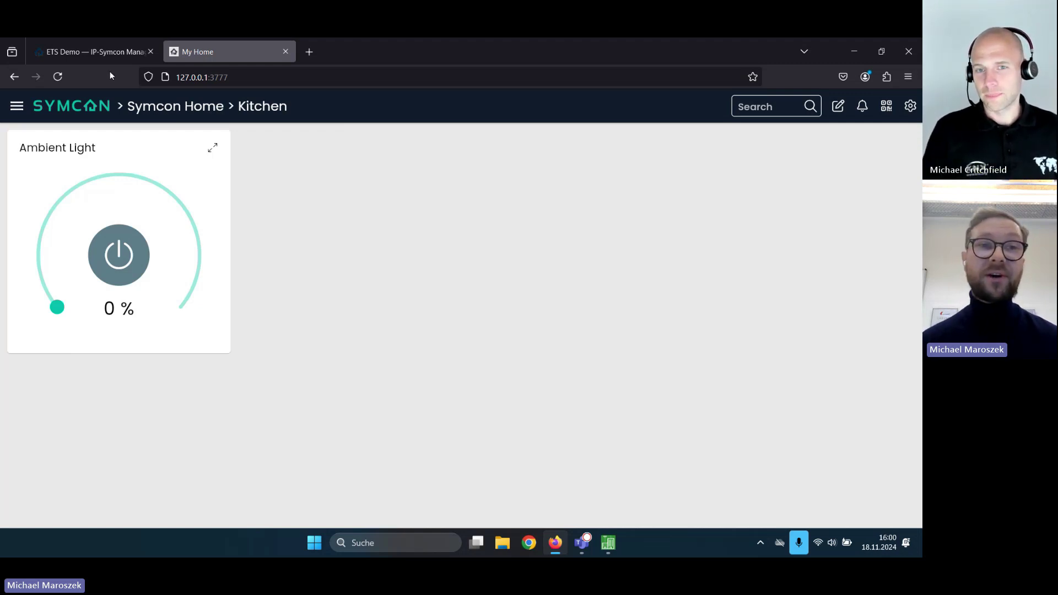
Go back to the KNX Configurator tab listing Ambient Light's group addresses 0/1/0 and 0/1/3.
click(96, 55)
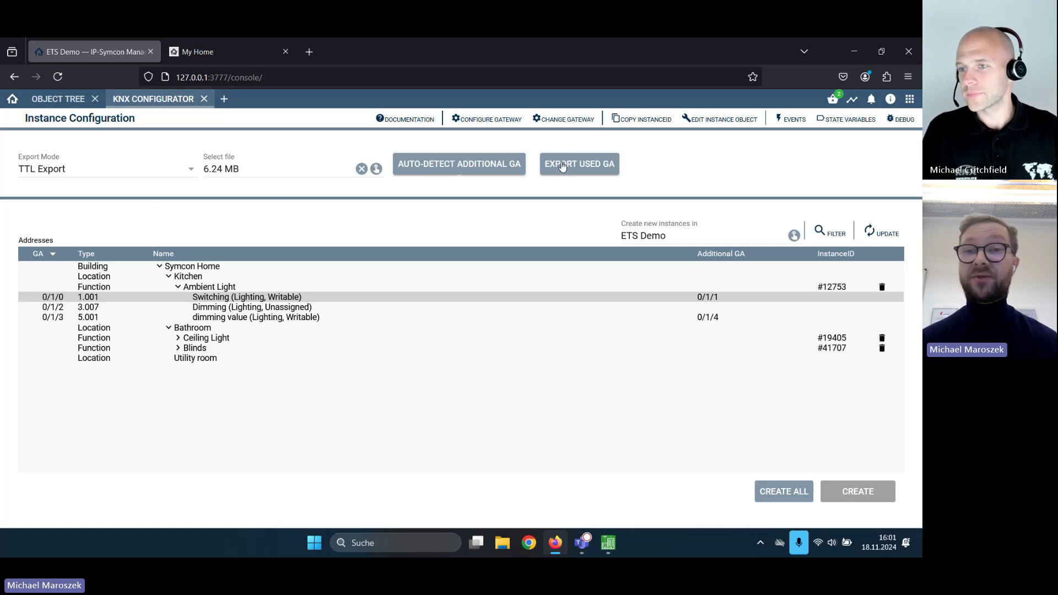
Export the used group addresses, copy the whole list, and close the list.
click(578, 167)
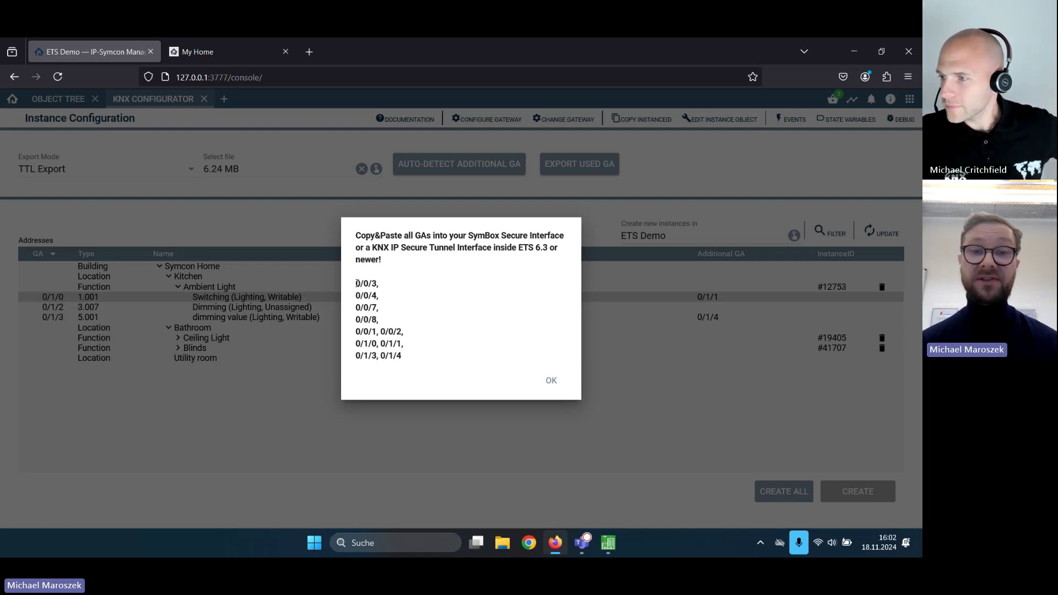
drag(357, 284, 432, 357)
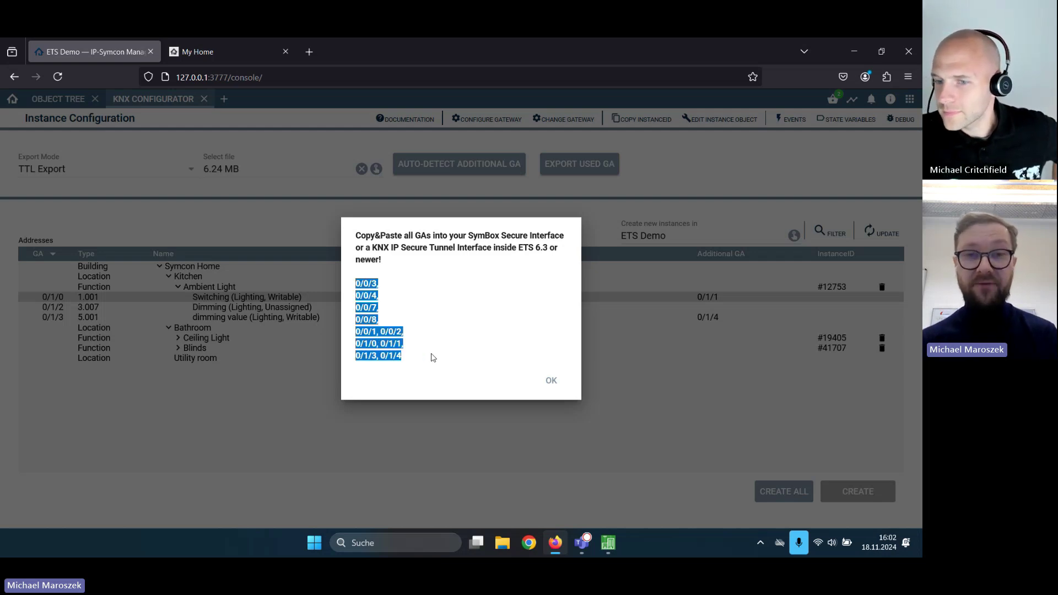
click(391, 329)
right_click(392, 328)
key(Escape)
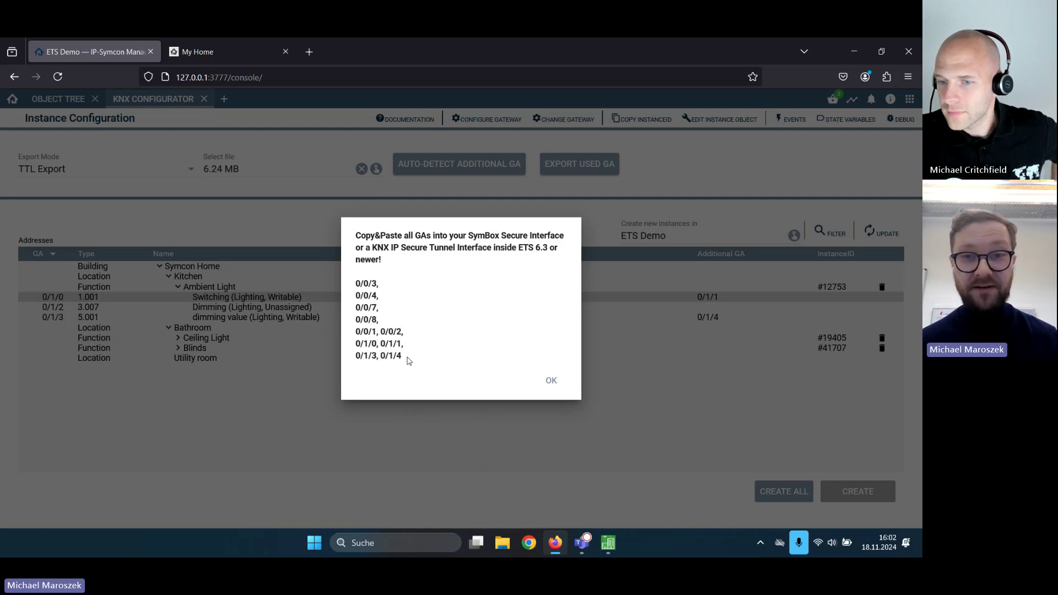
drag(410, 361, 357, 286)
right_click(365, 284)
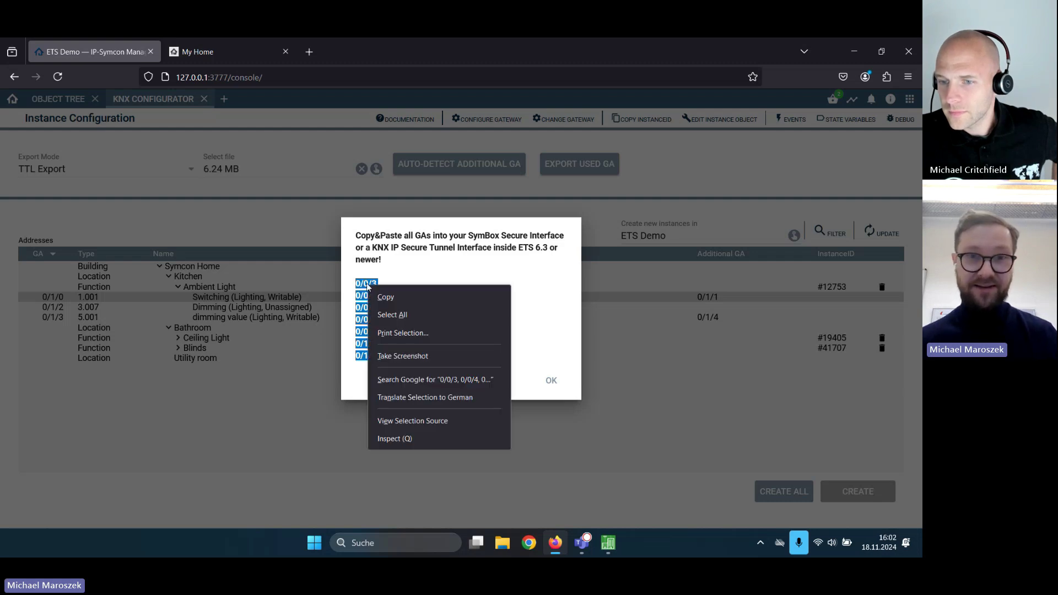
click(380, 293)
click(553, 381)
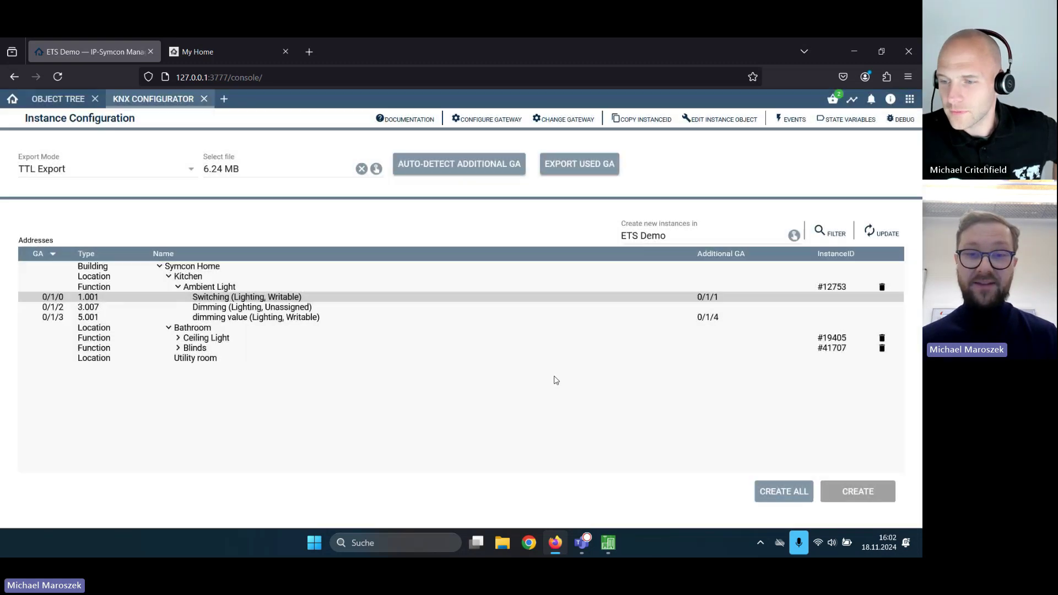
click(606, 543)
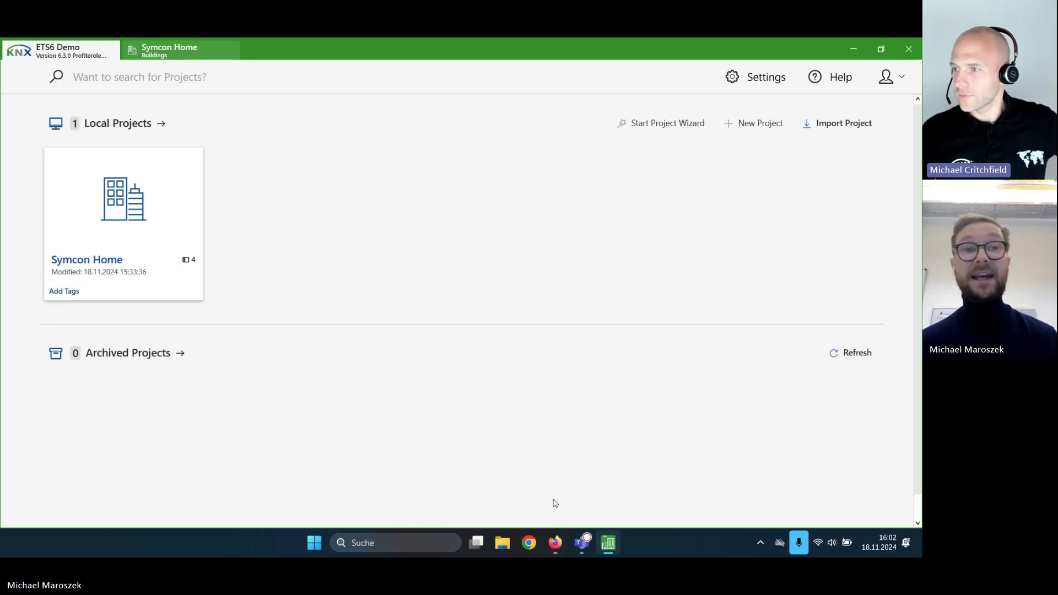
Open Symcon Home and select the 1.1.100 SymBox Pro's Secure Interface, bringing up its association context menu.
click(166, 54)
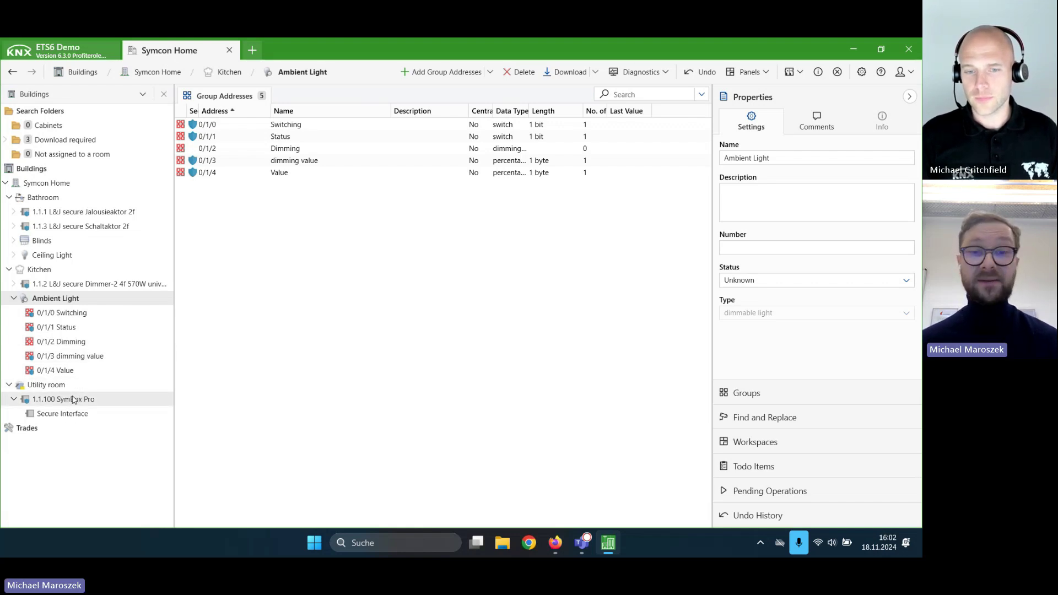
click(74, 415)
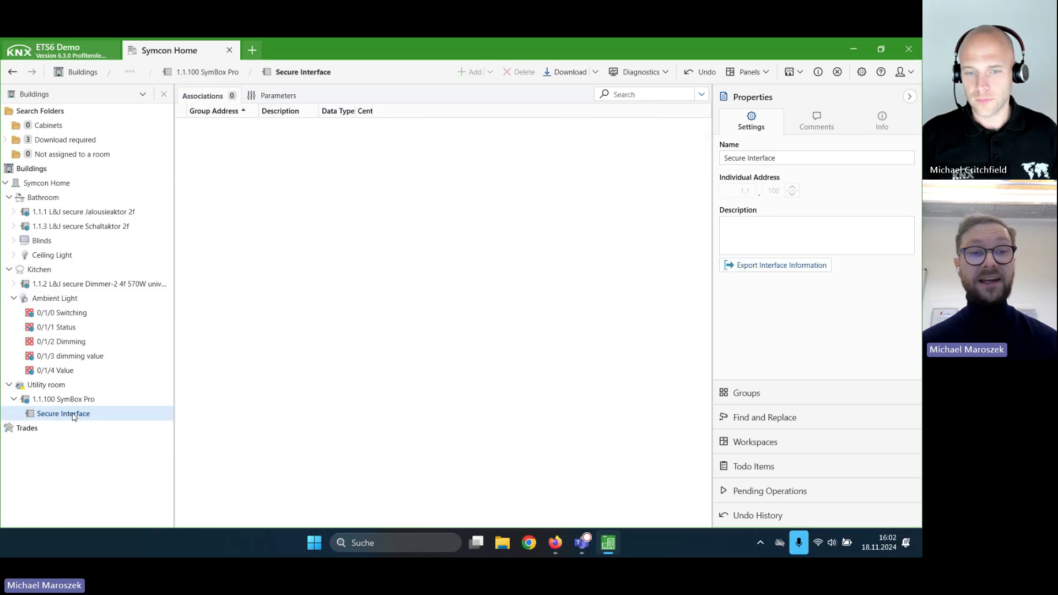
right_click(243, 158)
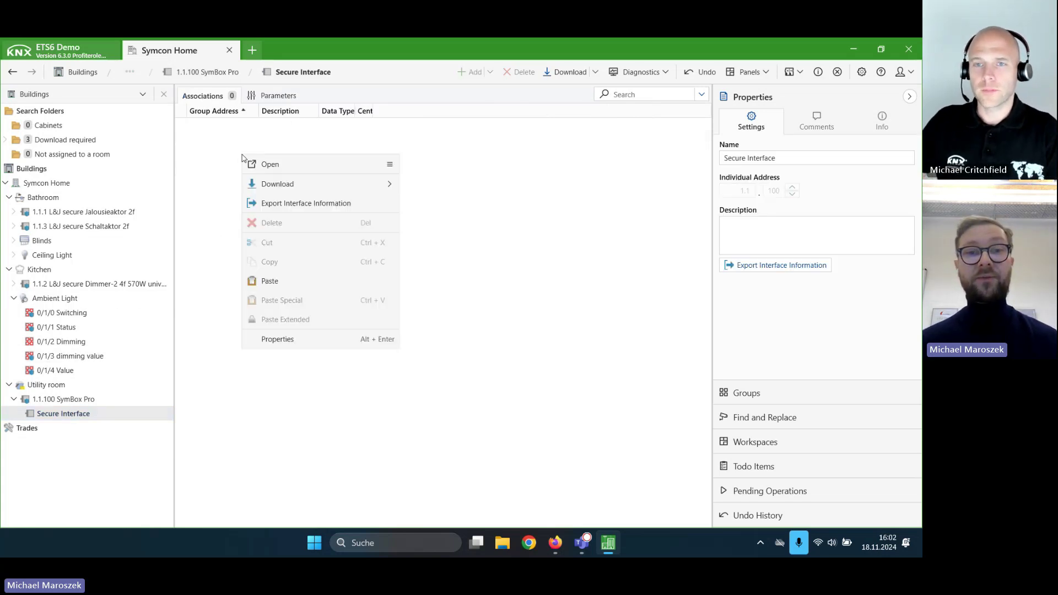
Paste the 10 copied group addresses, 0/0/1 through 0/1/4, as Secure Interface associations.
click(270, 281)
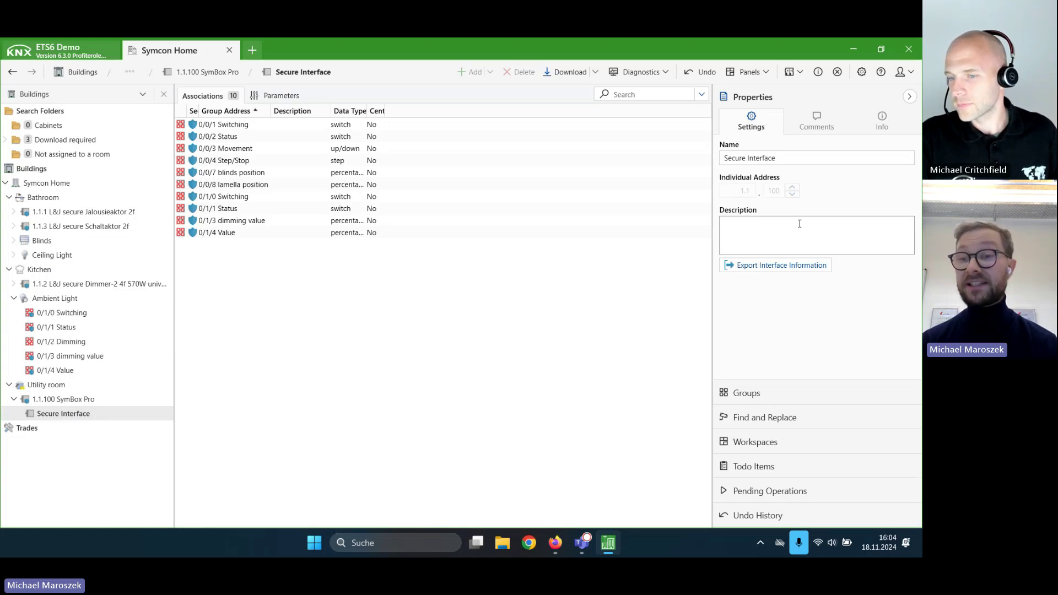
click(817, 74)
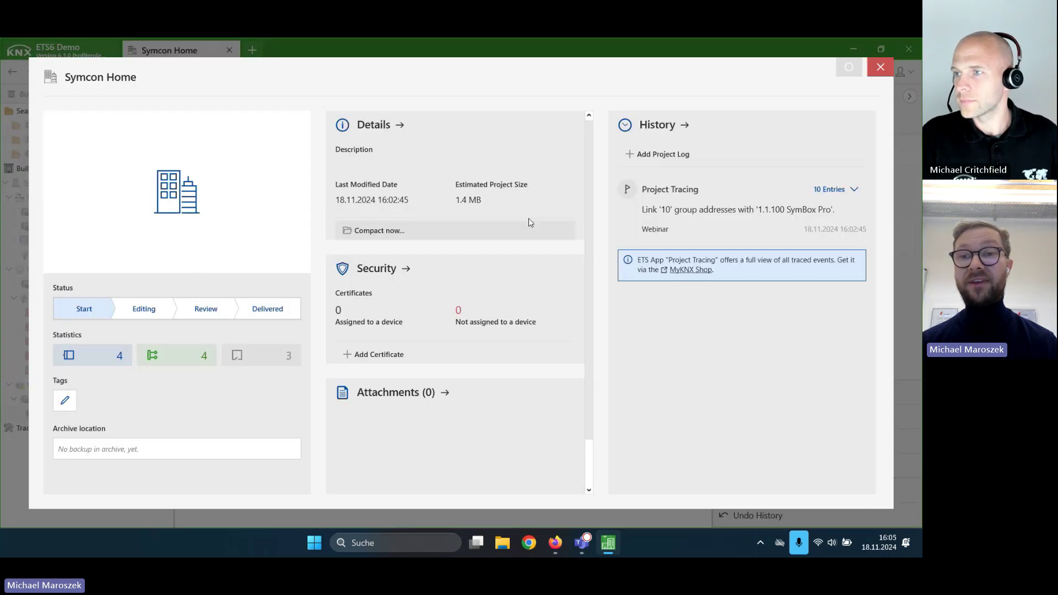
click(380, 268)
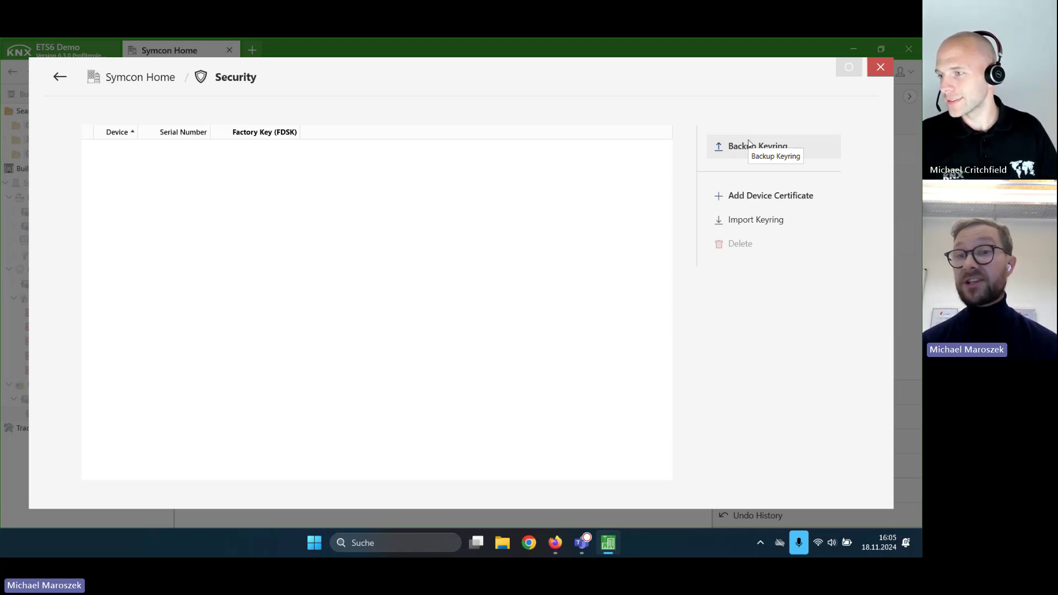
click(880, 67)
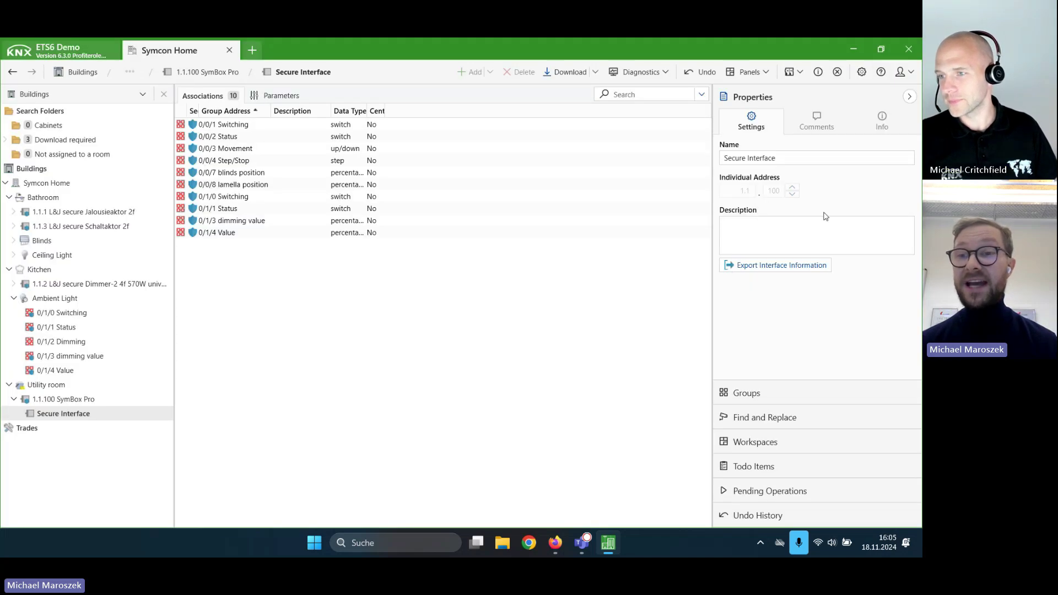